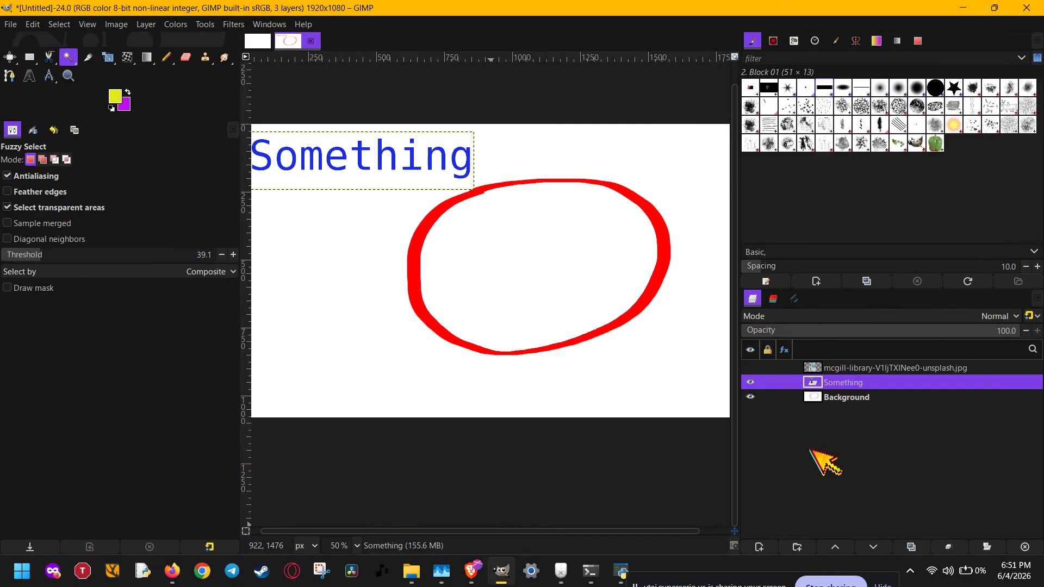
Step: Make the mcgill-library poster layer visible and set it as the active layer
click(750, 368)
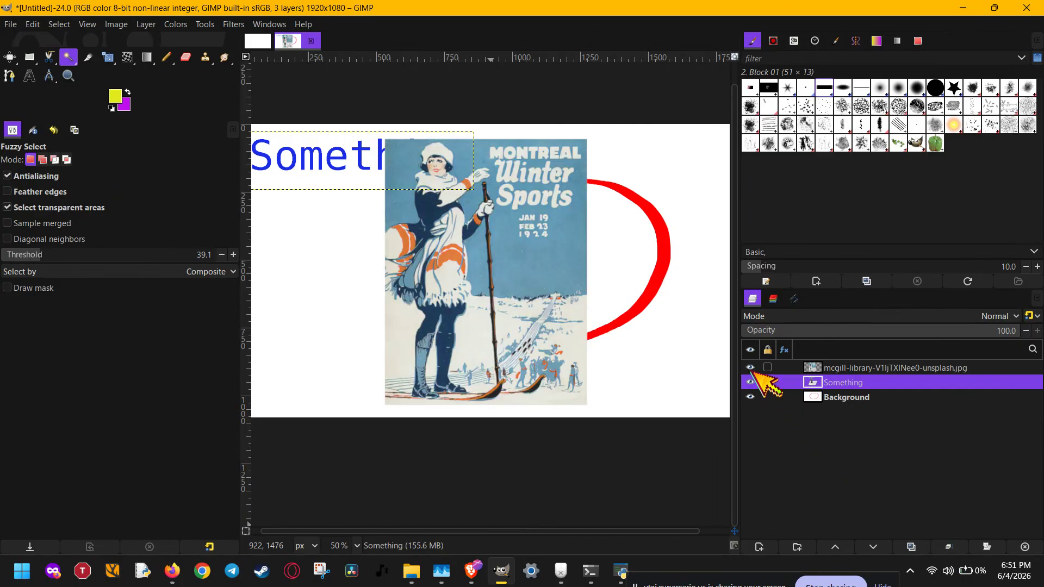
scroll(499, 324, up, 3)
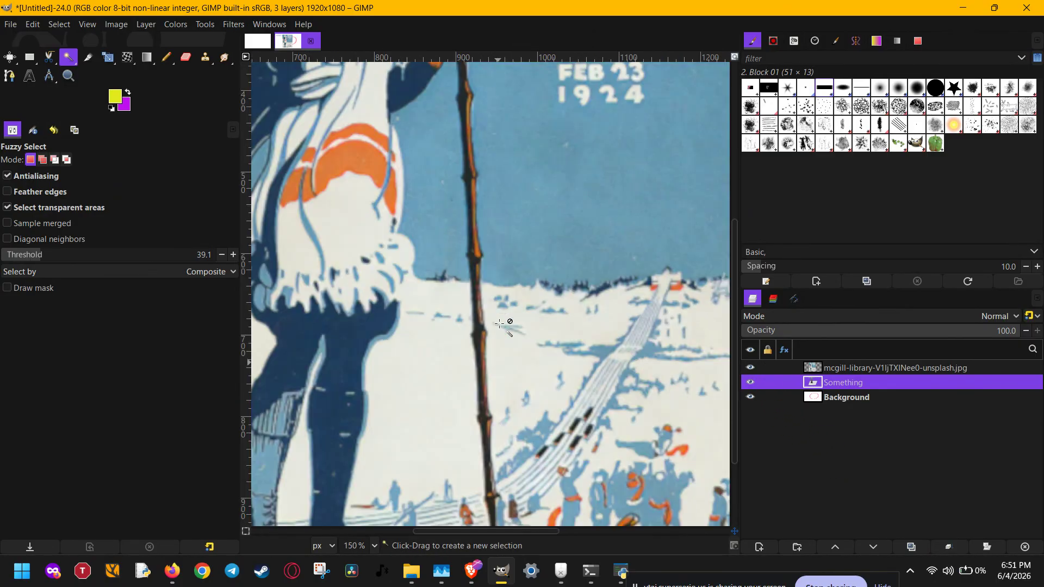
scroll(499, 325, down, 3)
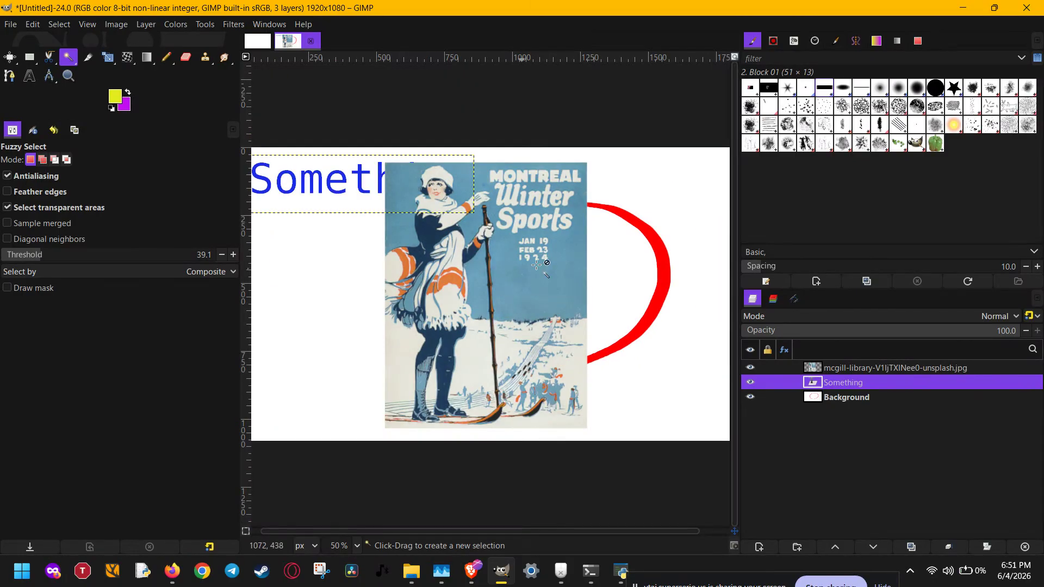
click(846, 369)
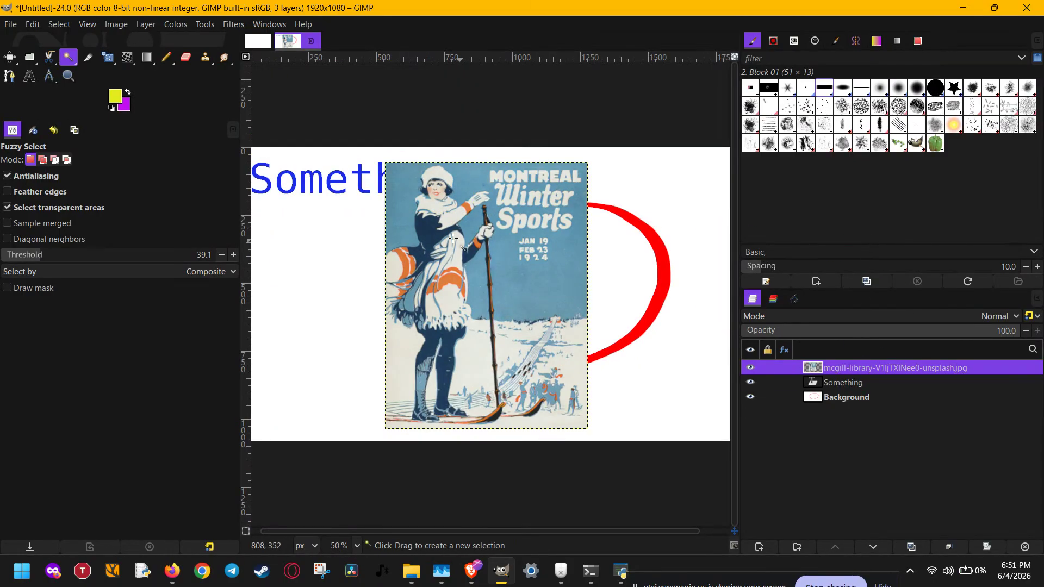
Step: Apply the Antialias enhancement filter to the poster layer
click(233, 24)
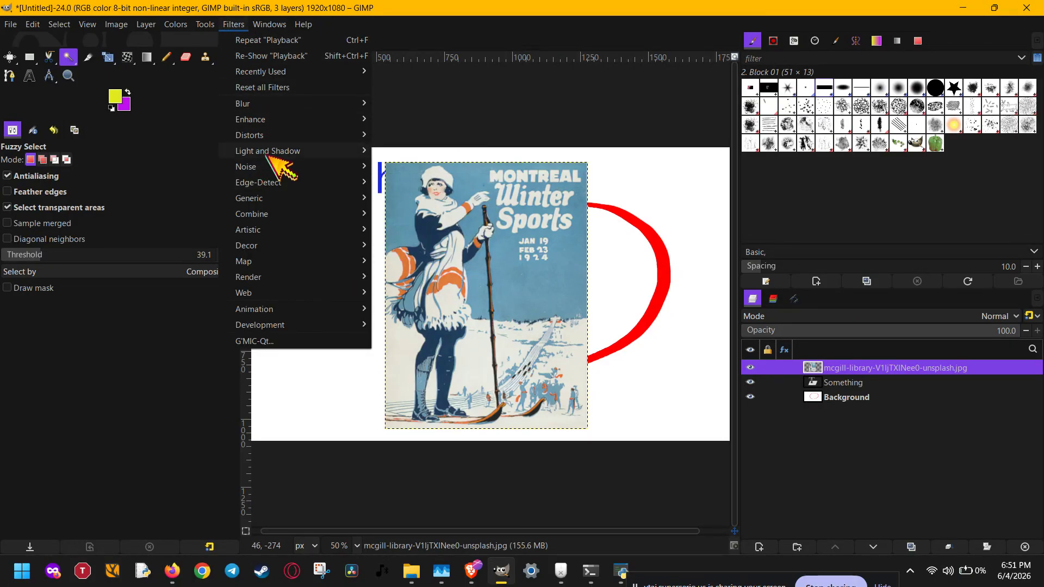
mouse_move(276, 123)
click(443, 120)
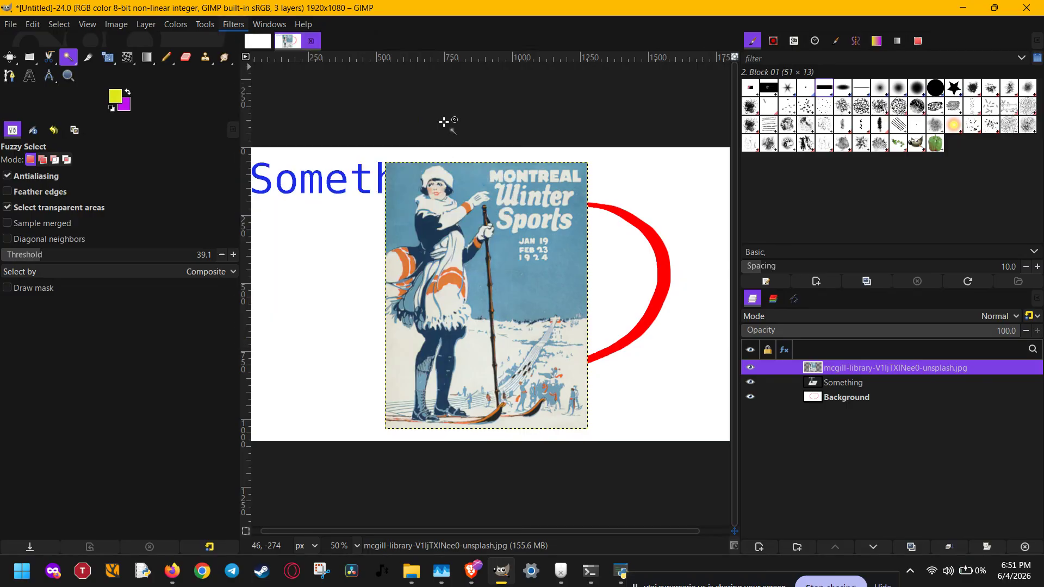
Step: Hide the Something and Background layers and inspect the poster's edges between the skirt and the ski pole at 800% magnification
click(751, 382)
click(751, 397)
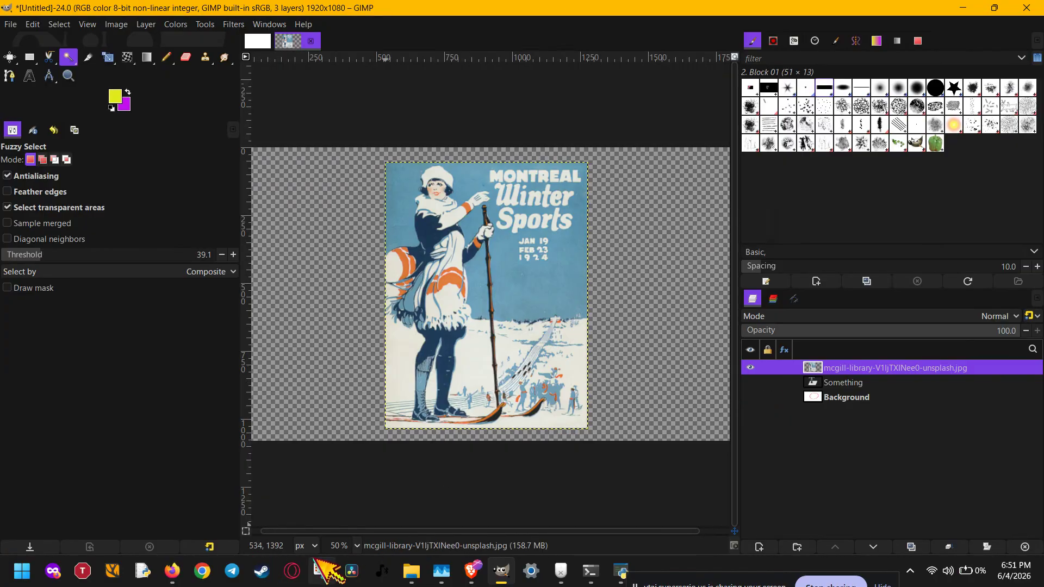
scroll(334, 548, up, 1)
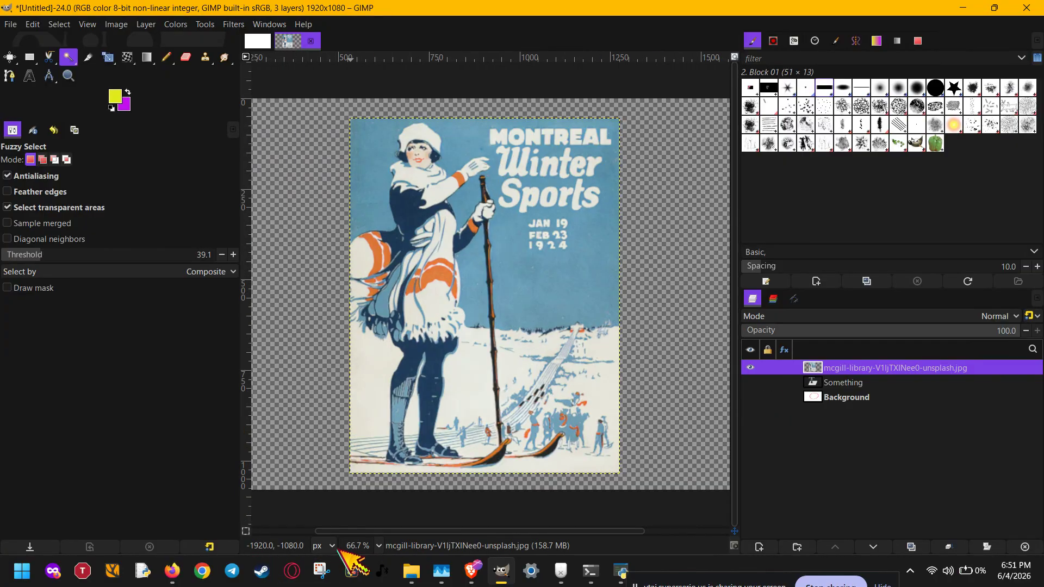
scroll(354, 547, up, 5)
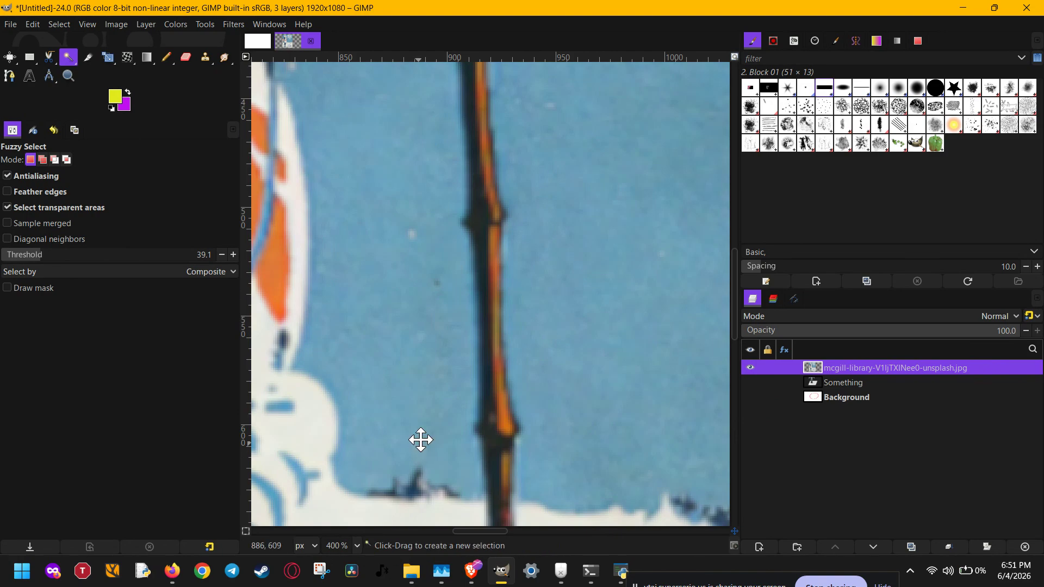
drag(421, 441, 482, 342)
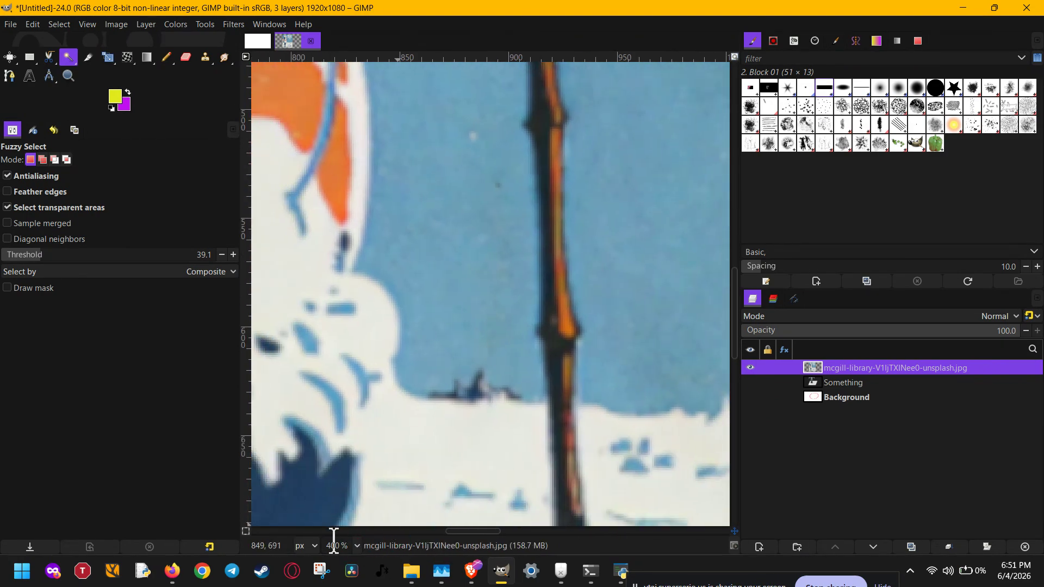
scroll(356, 546, up, 2)
drag(460, 496, 555, 292)
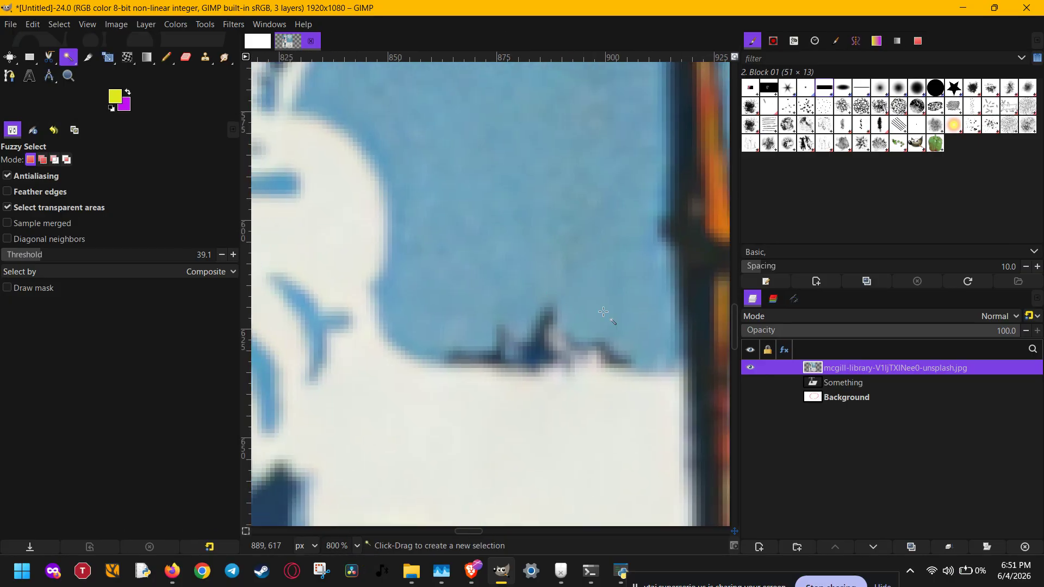
Step: Repeat the last filter on the poster layer and review the whole poster at 66.7% magnification
click(235, 25)
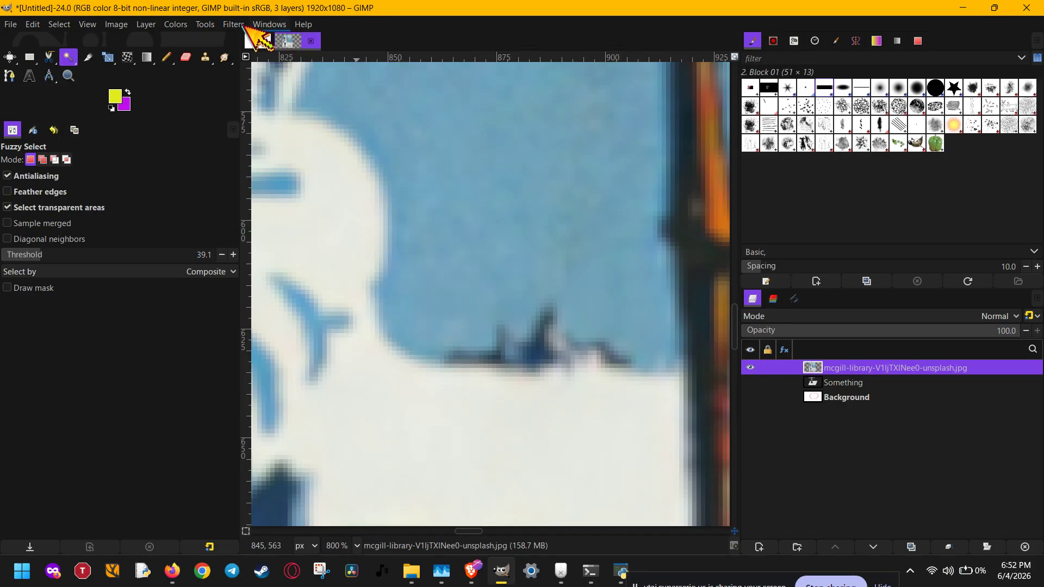
click(302, 42)
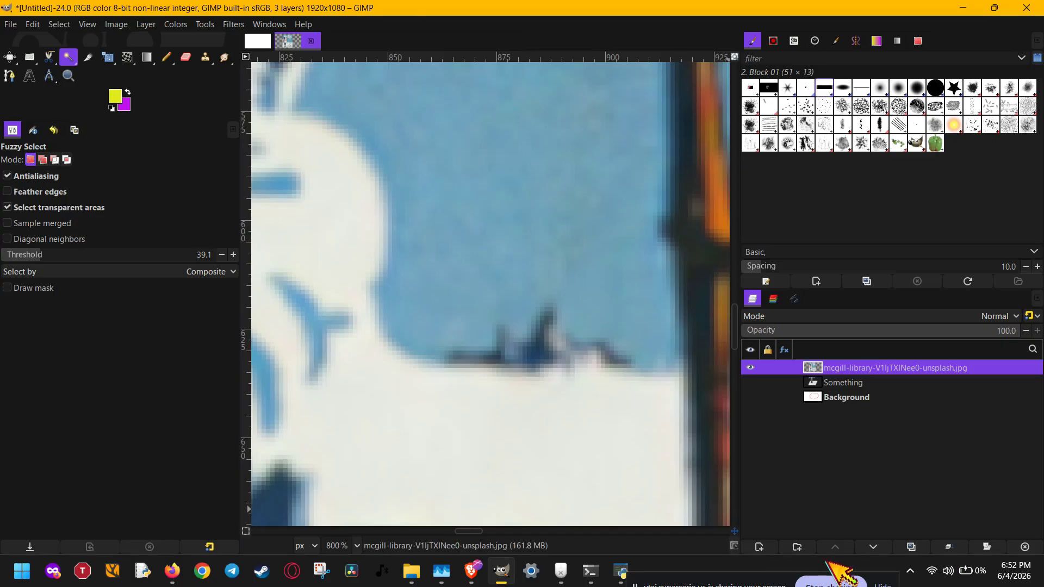
scroll(319, 547, down, 2)
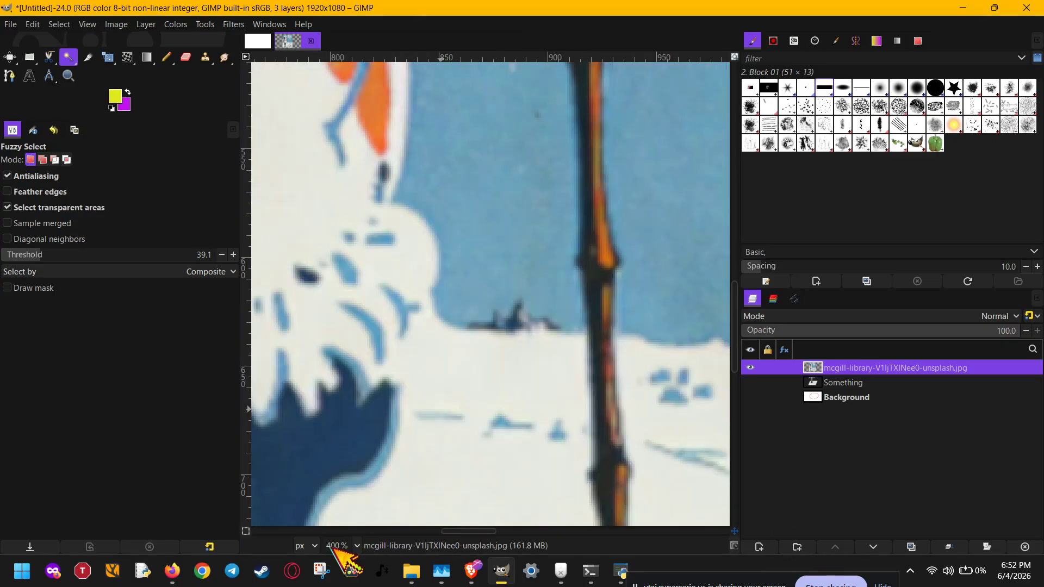
scroll(336, 547, down, 5)
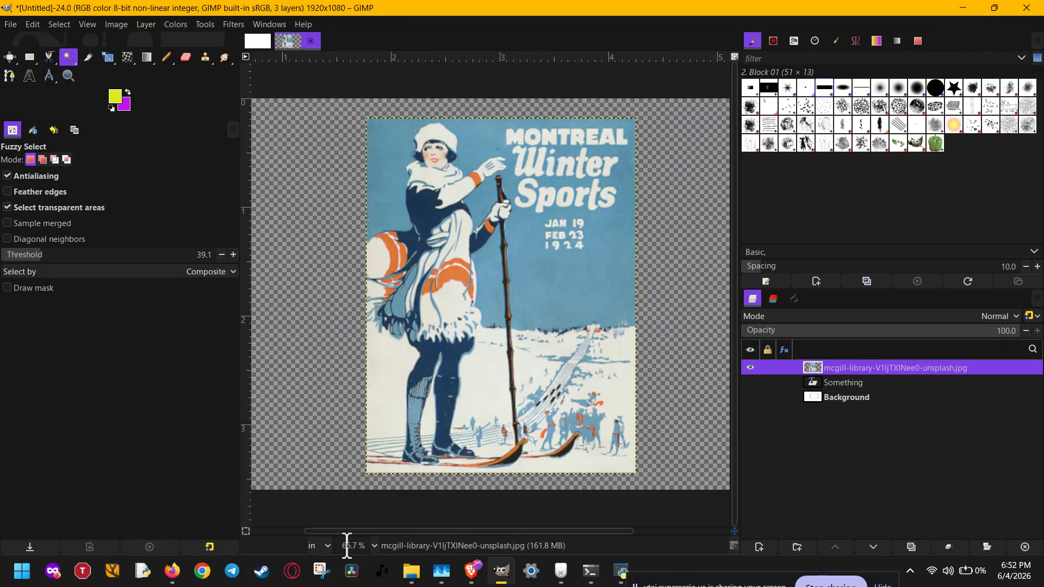
scroll(325, 546, up, 1)
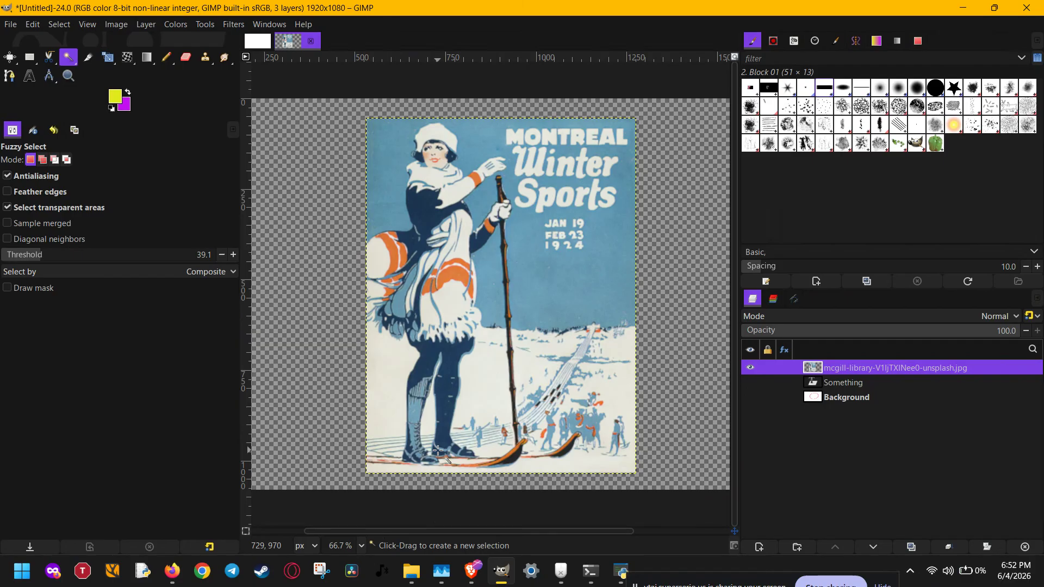
drag(438, 450, 469, 461)
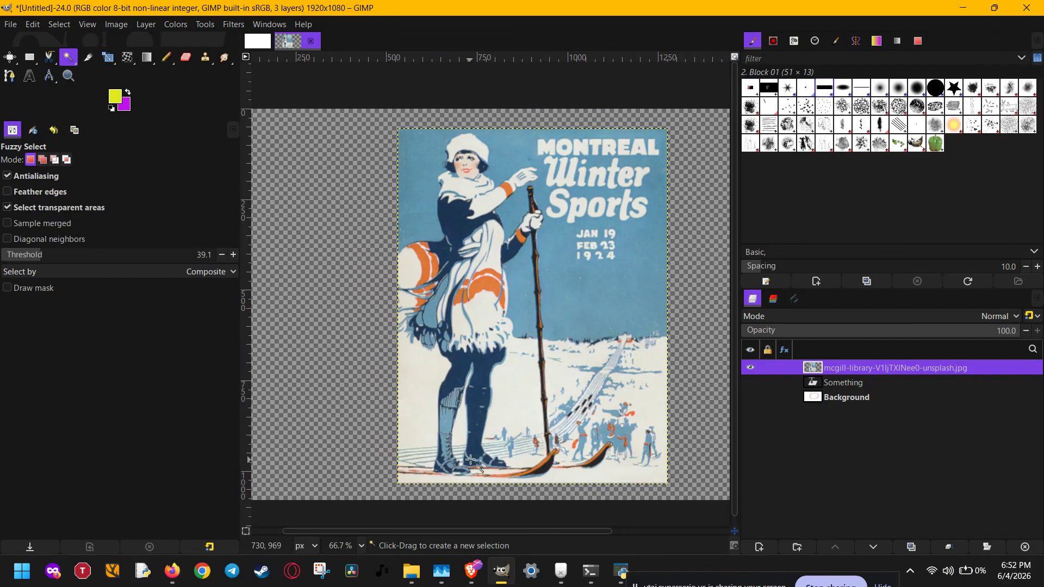
Step: Show the Something and Background layers again
click(750, 383)
click(750, 397)
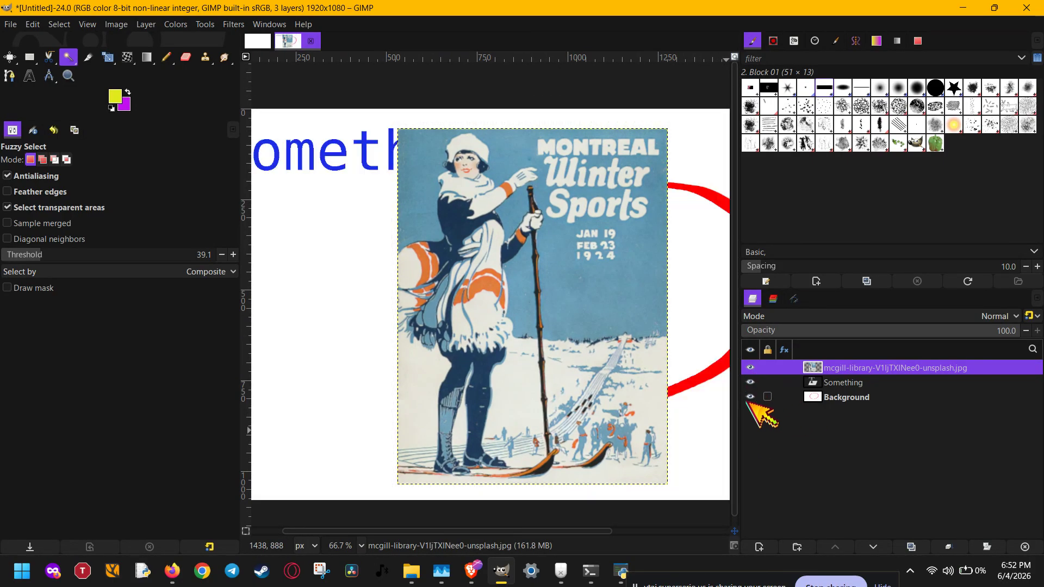
drag(477, 378, 631, 389)
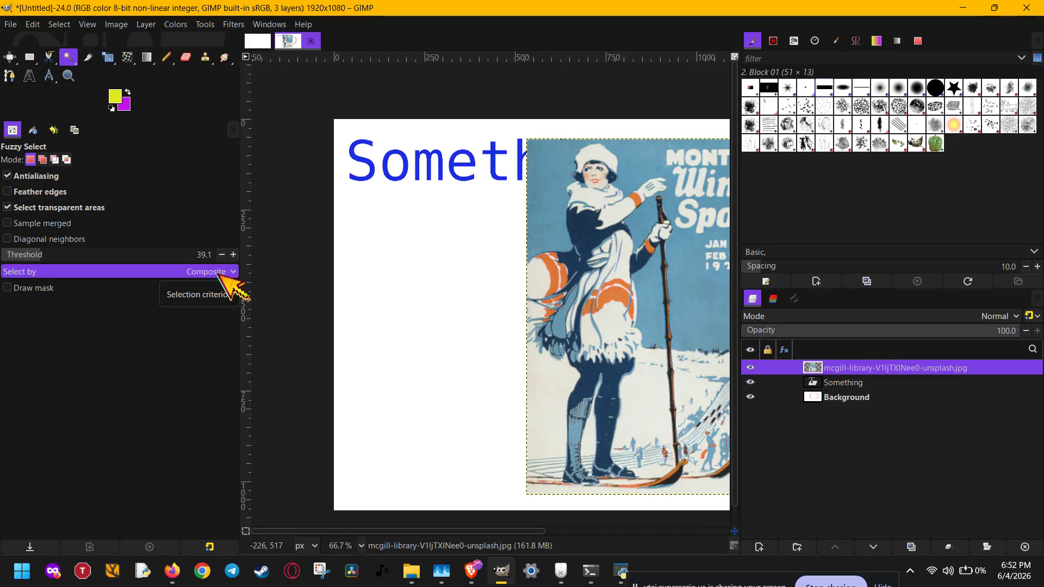
Step: Draw a roughly circular Free Select selection about 310 px wide in the white area below the Something text, with antialiasing enabled
key(f)
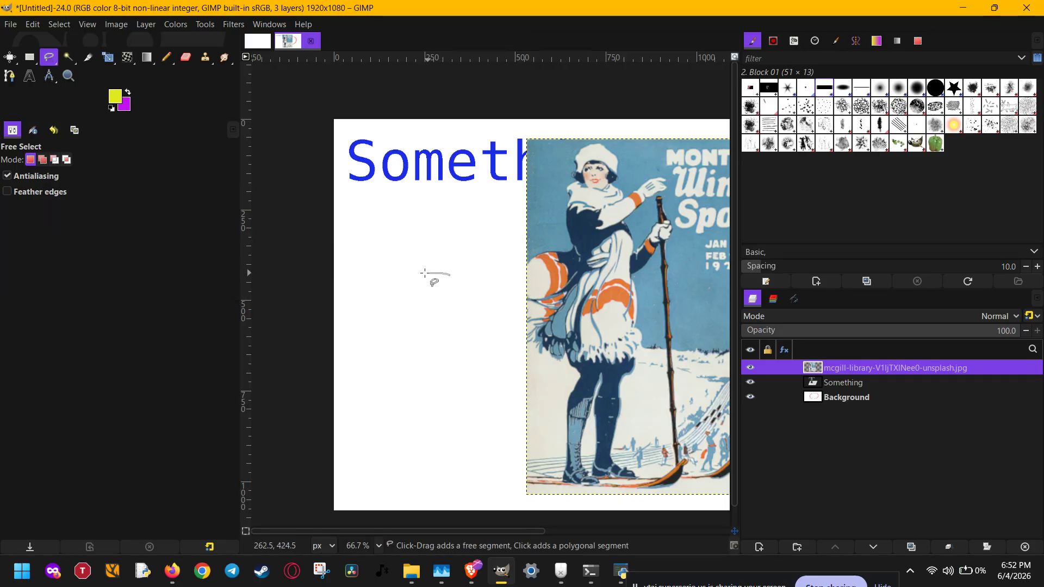
mouse_move(425, 273)
mouse_down()
mouse_move(367, 339)
mouse_move(388, 370)
mouse_move(435, 379)
mouse_move(466, 363)
mouse_move(480, 332)
mouse_move(448, 276)
mouse_up()
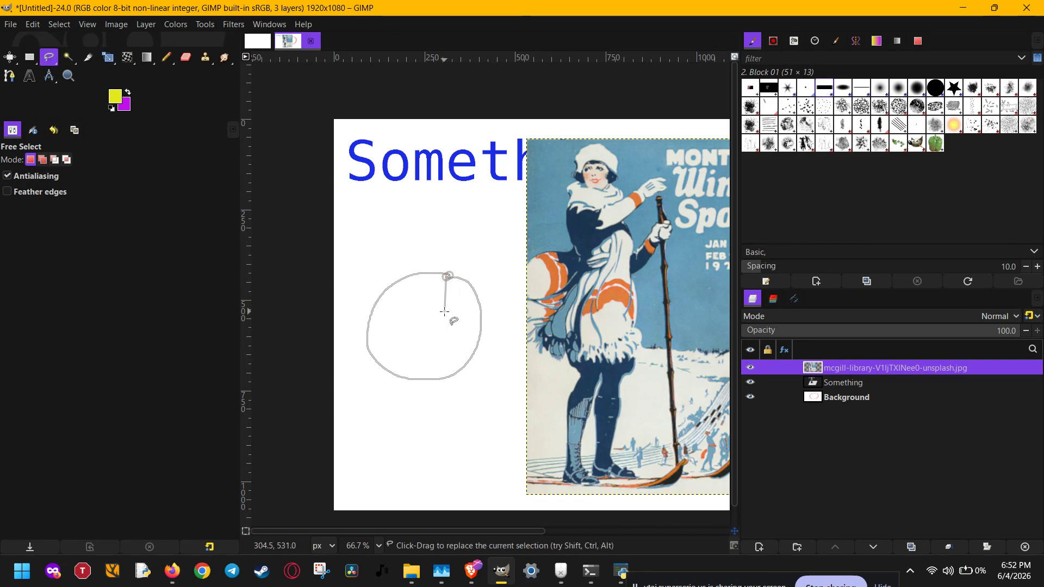
key(Return)
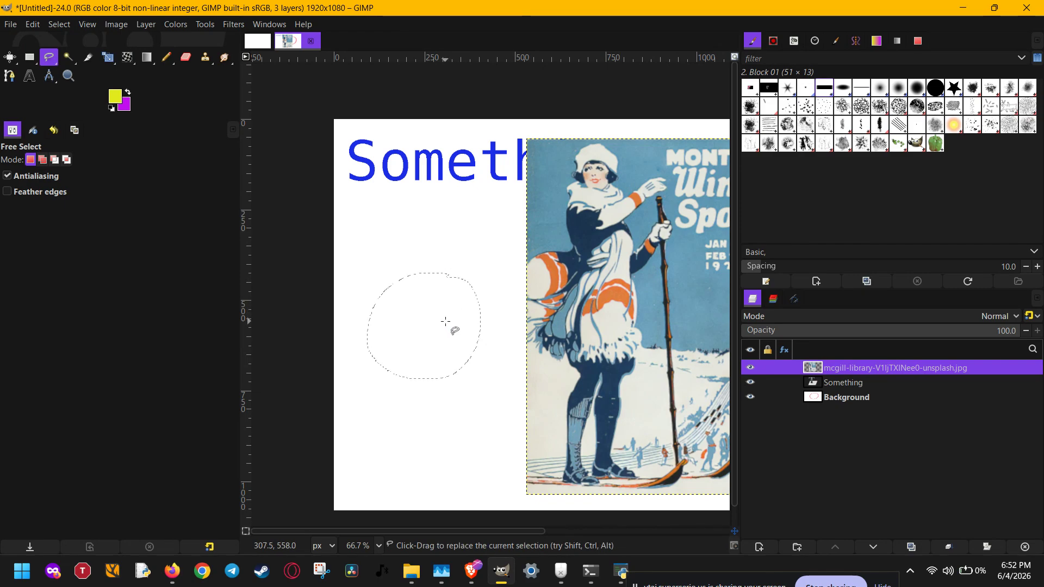
ctrl+scroll(445, 321, up, 3)
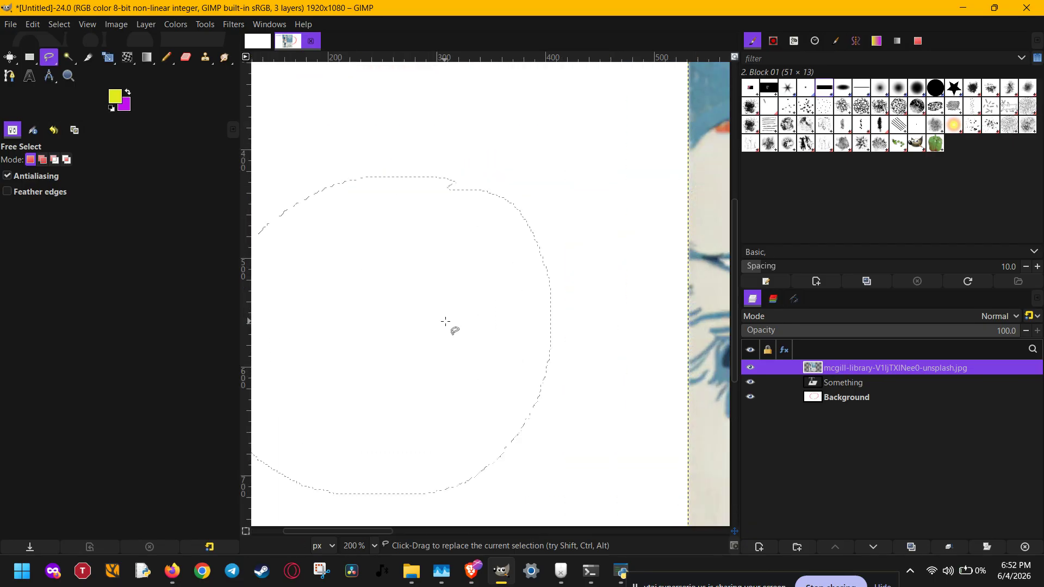
drag(463, 326, 589, 343)
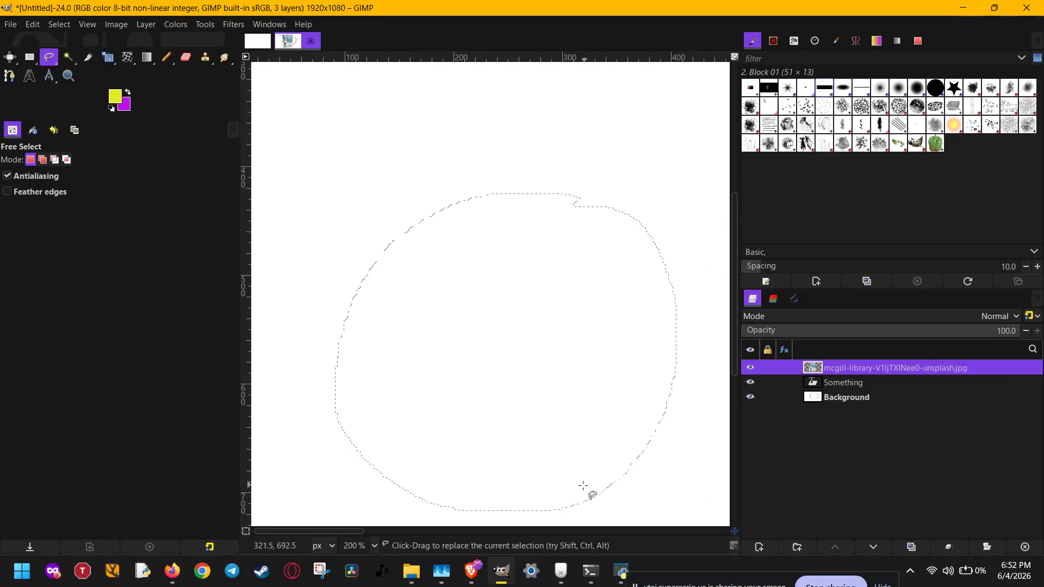
drag(592, 490, 569, 447)
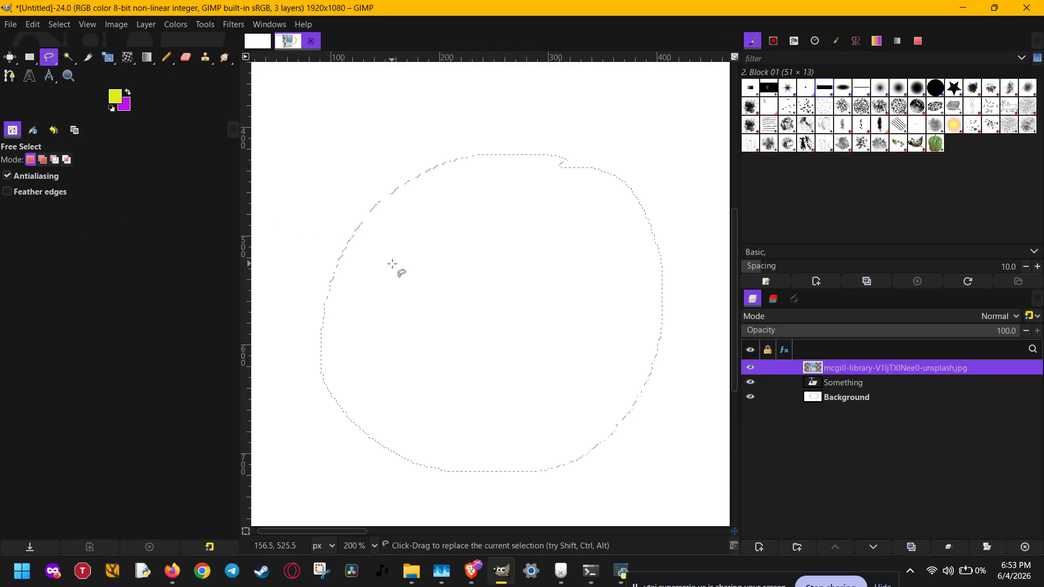
Step: Feather the circular selection by 1 px, with selected areas continuing outside the image
click(61, 24)
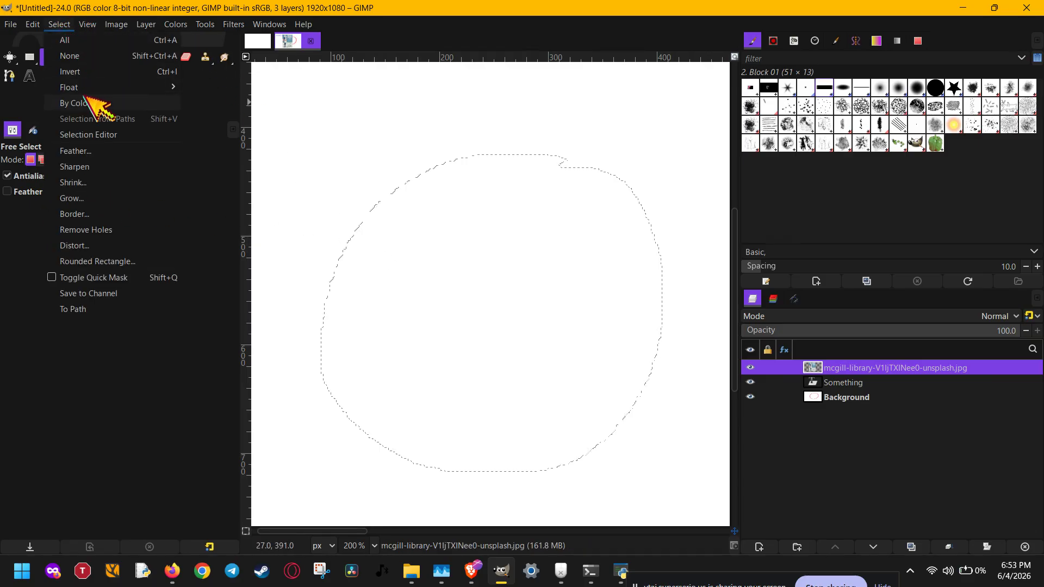
click(97, 157)
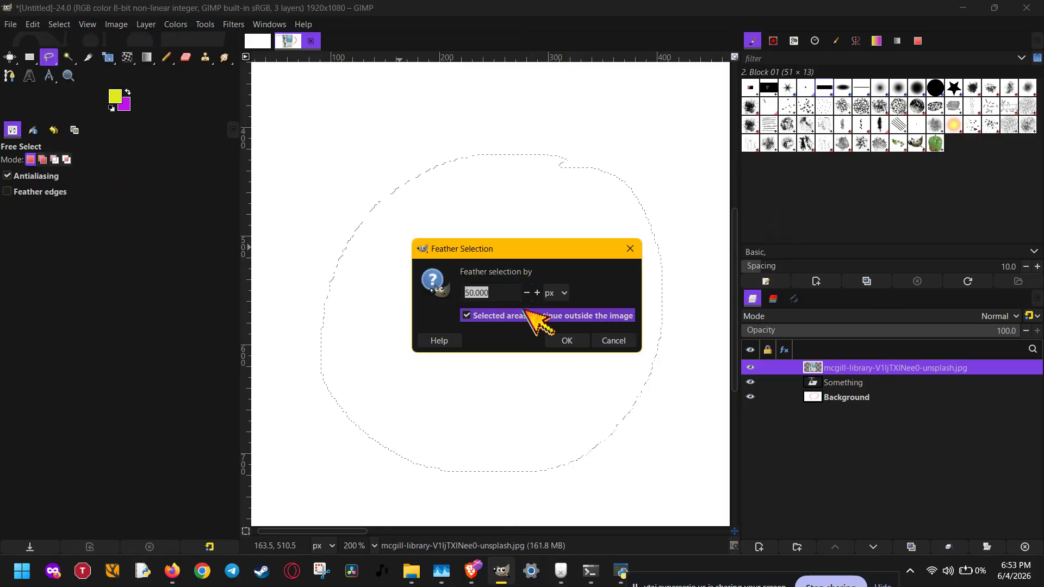
click(493, 292)
drag(493, 293, 452, 292)
text(1)
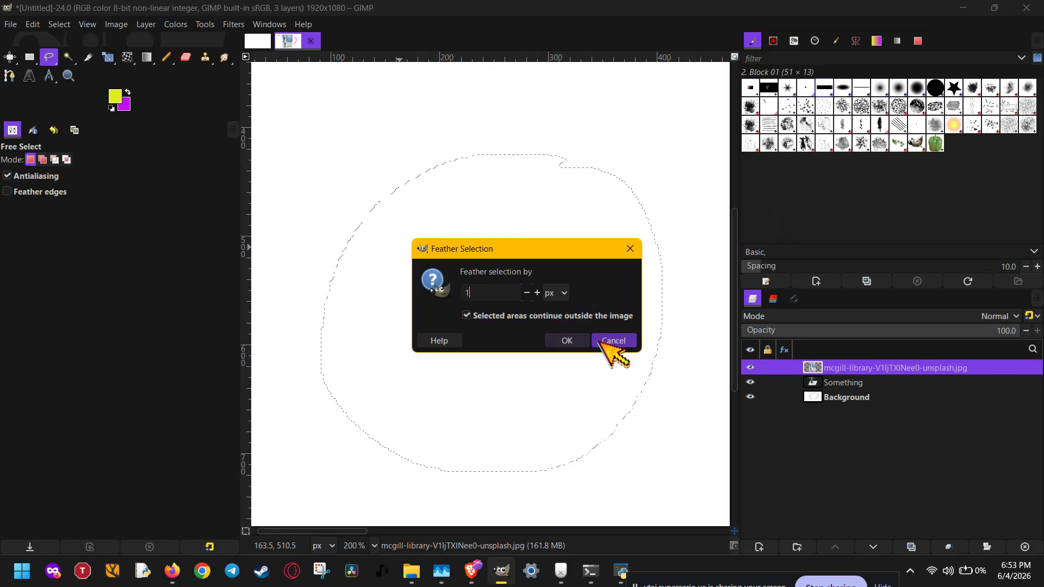
click(564, 341)
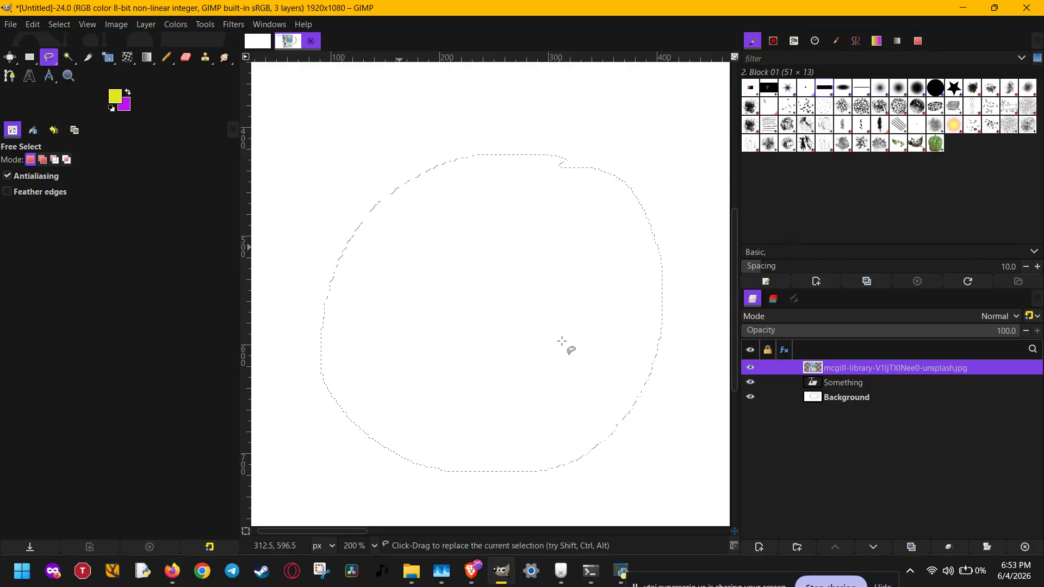
Step: Clear the selection and paint a yellow zigzag about 210 px tall on the Background layer with the Paintbrush
key(p)
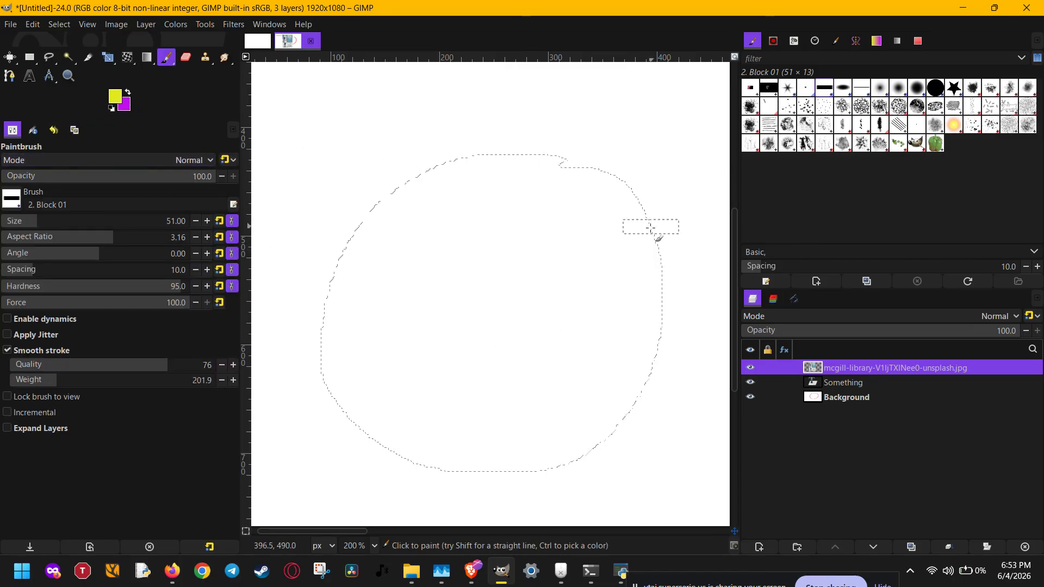
click(872, 397)
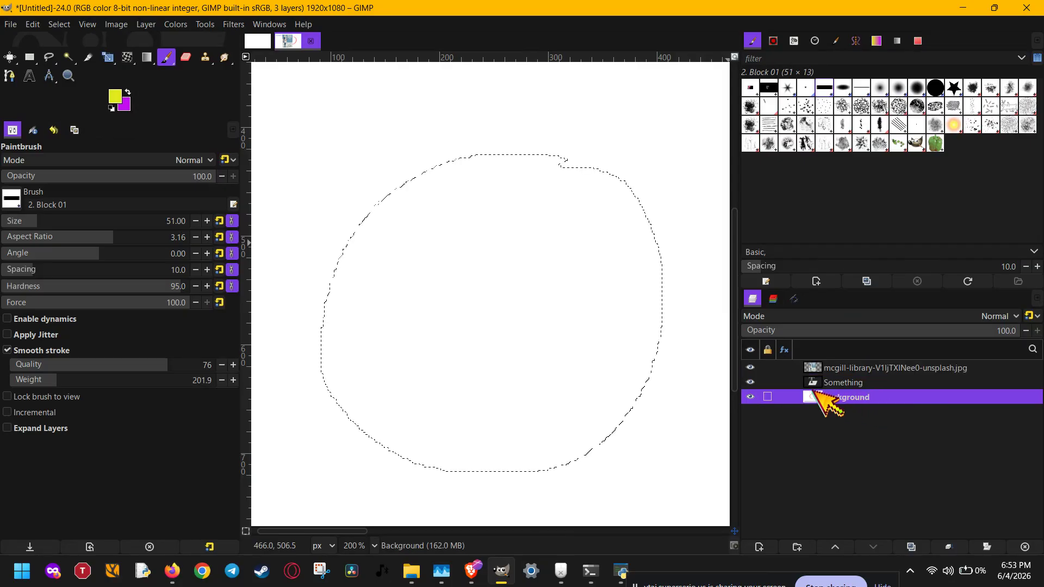
key(ctrl+shift+a)
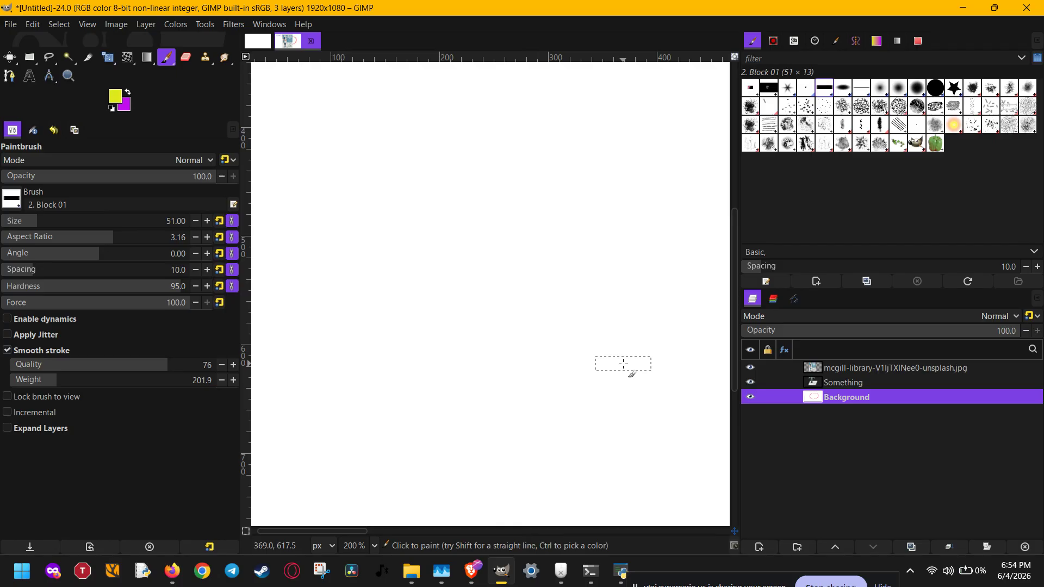
mouse_move(495, 211)
mouse_down()
mouse_move(504, 417)
mouse_move(547, 365)
mouse_move(616, 223)
mouse_move(612, 426)
mouse_up()
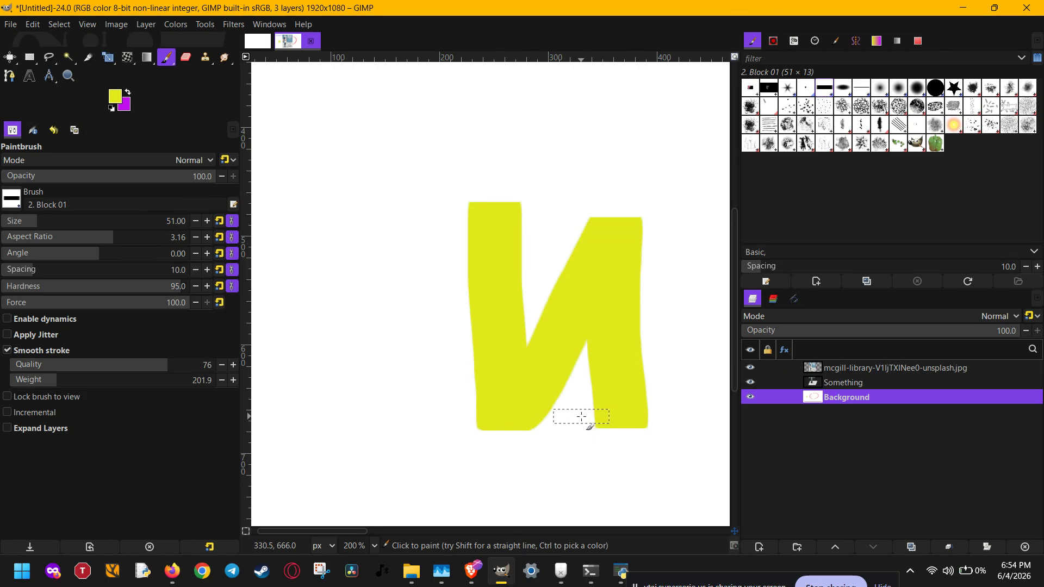
scroll(581, 417, up, 1)
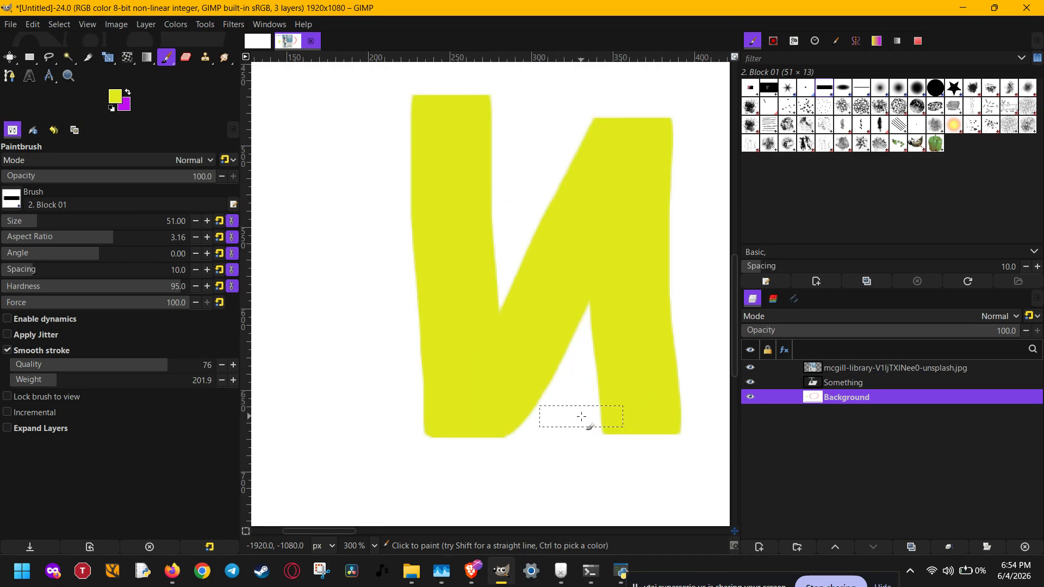
scroll(581, 416, down, 1)
Step: Swap the foreground and background colors and draw a purple N-shaped Pencil stroke about 210 px tall beside the yellow one
key(n)
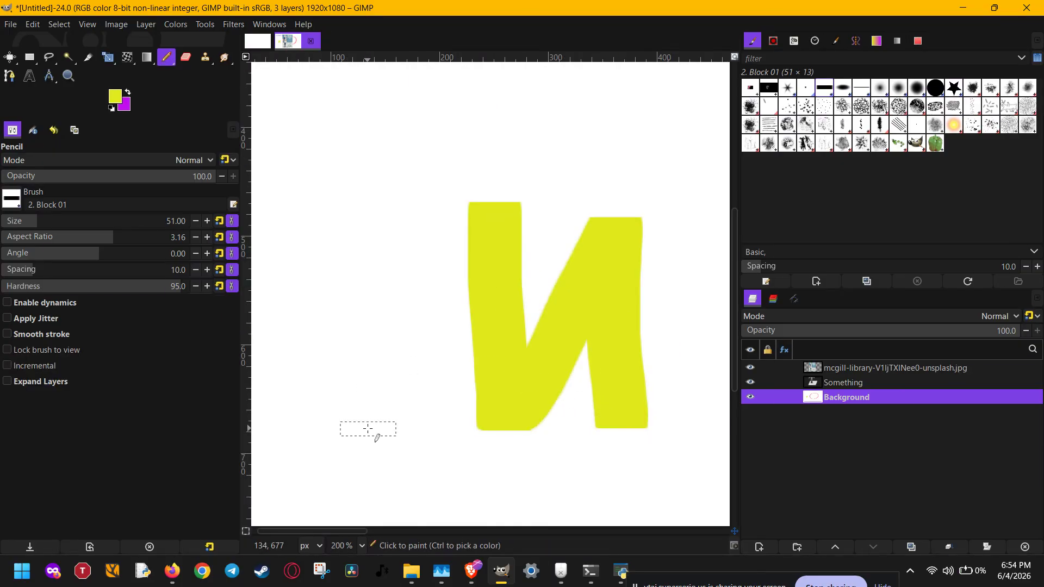
click(128, 106)
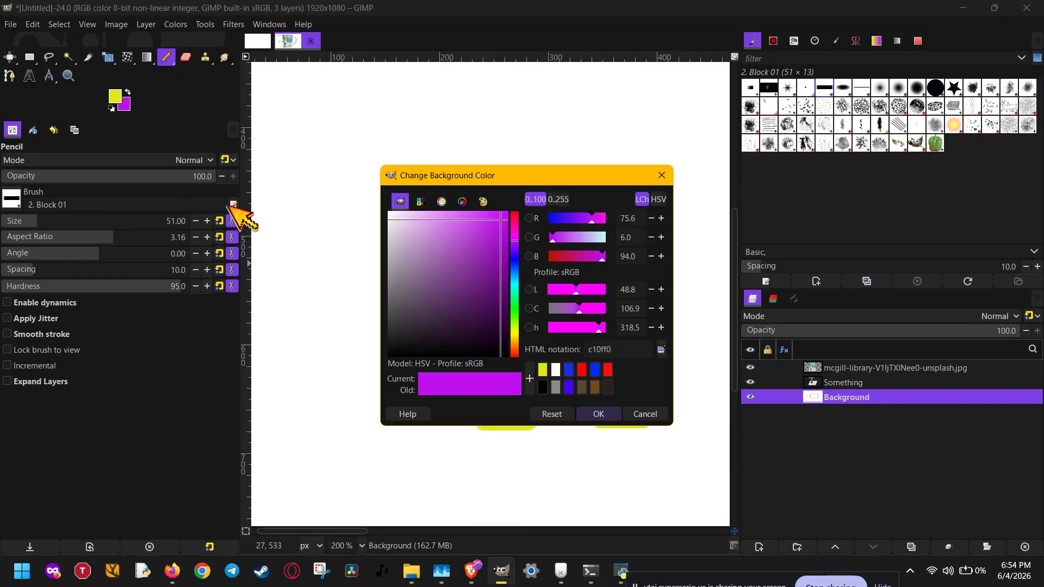
click(599, 414)
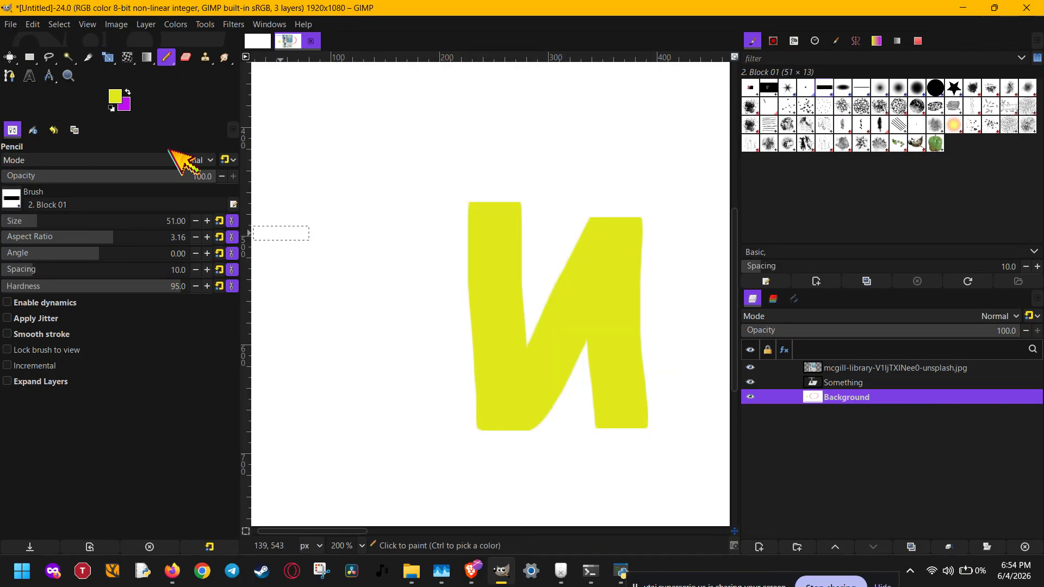
click(127, 92)
mouse_move(324, 413)
mouse_down()
mouse_move(333, 232)
mouse_move(427, 409)
mouse_move(425, 203)
mouse_up()
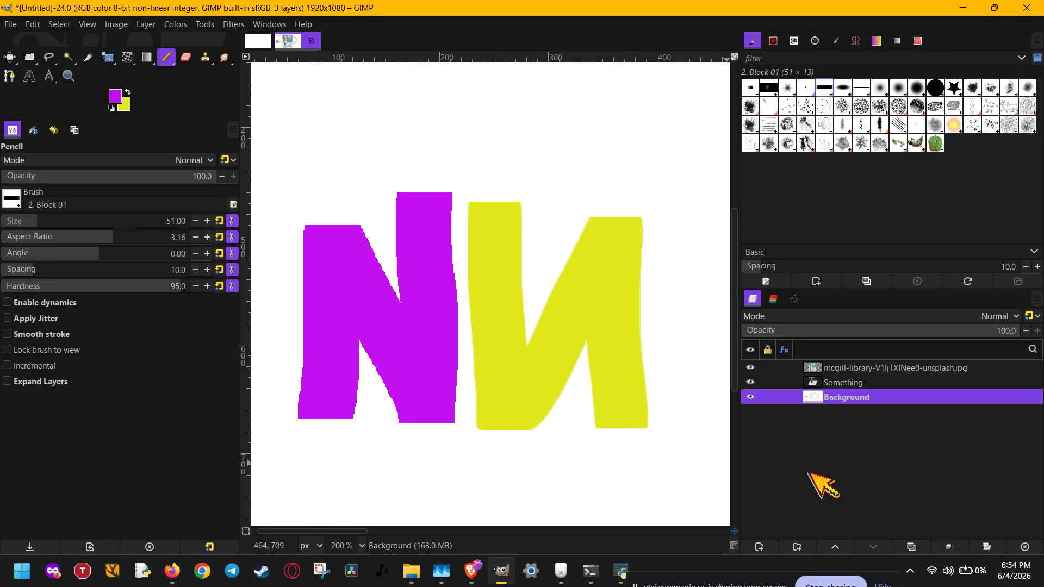
click(830, 586)
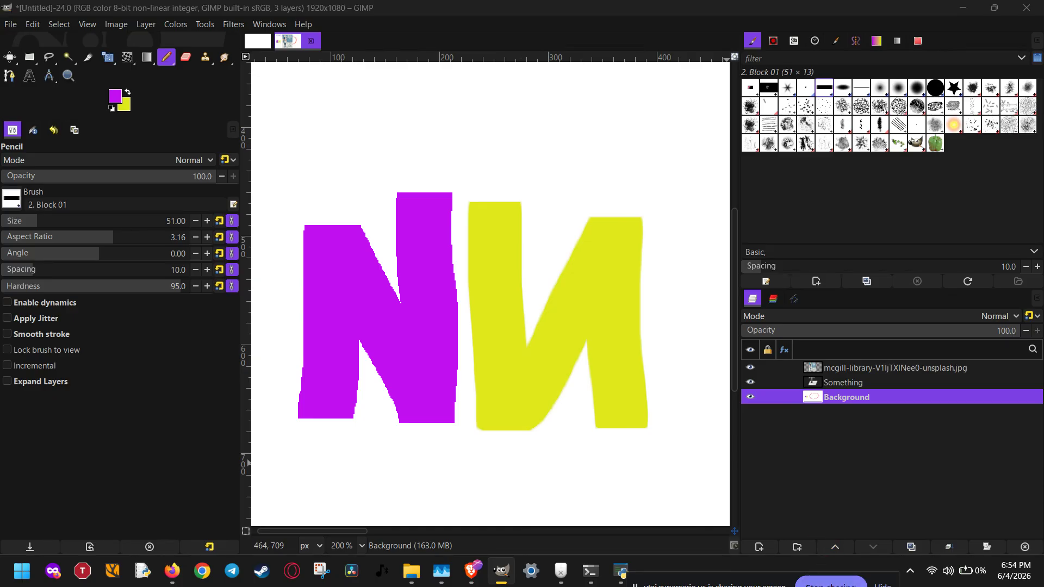